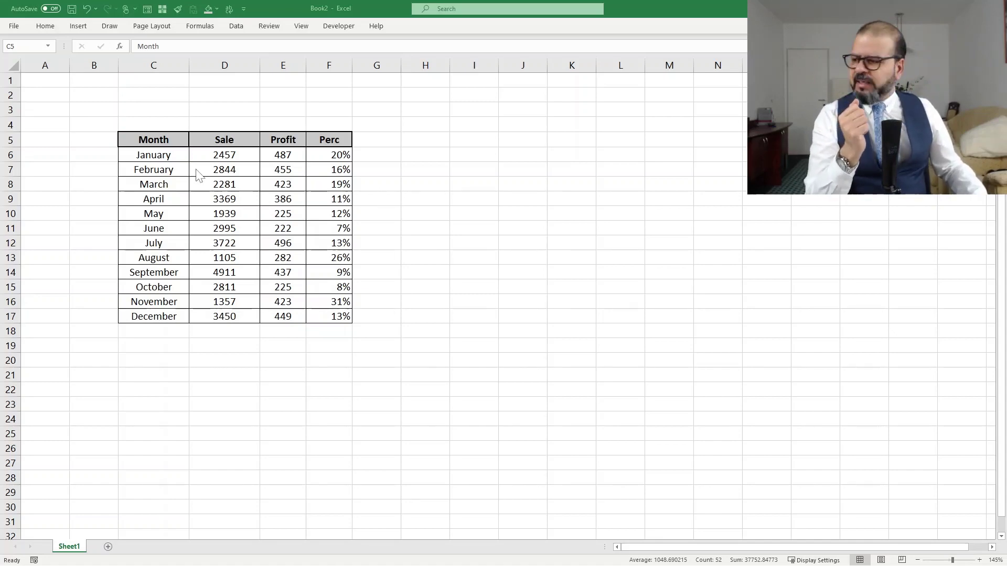
Select the monthly table C5:F17 and bring up Insert Chart's All Charts list.
click(170, 140)
drag(170, 139, 328, 314)
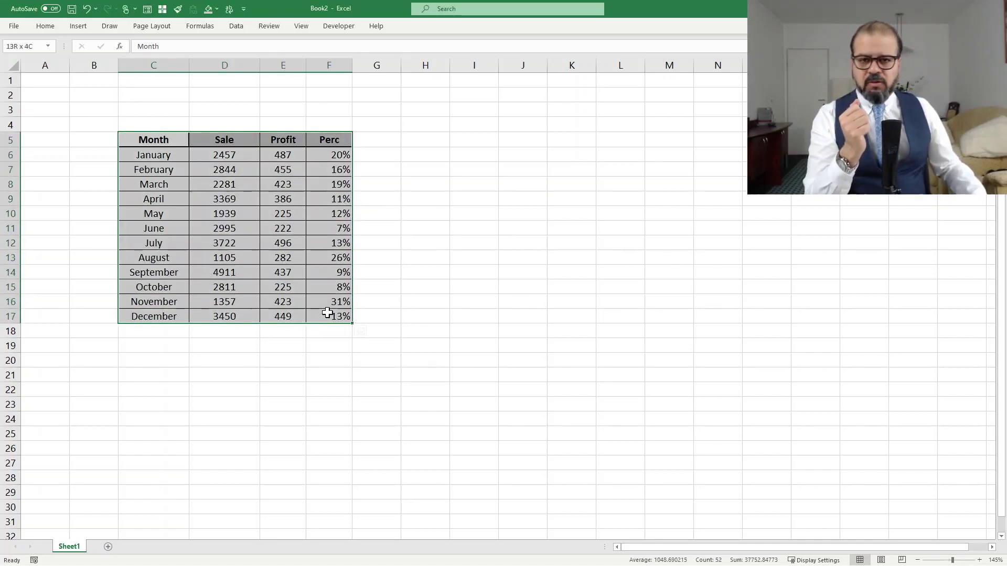
click(79, 27)
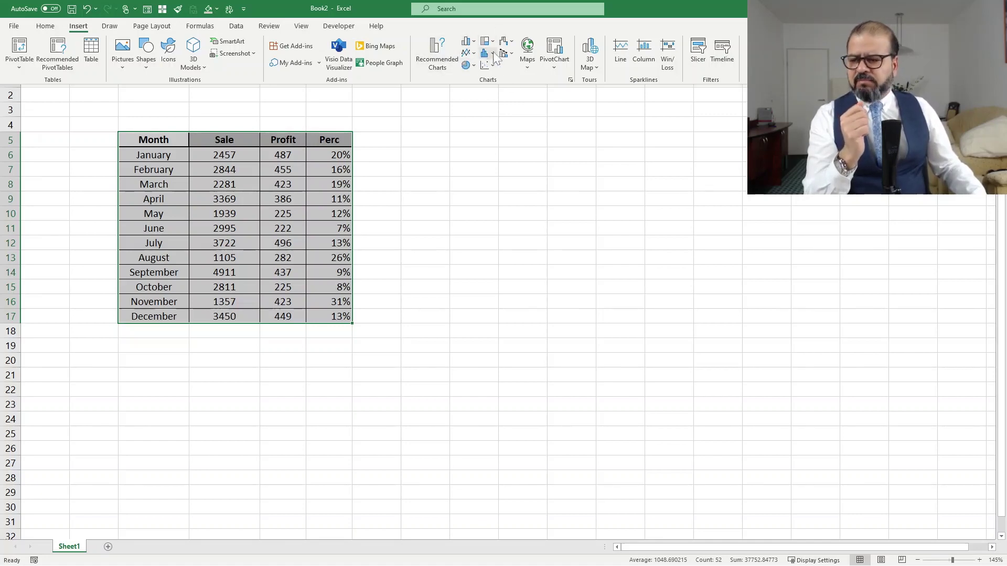
click(446, 60)
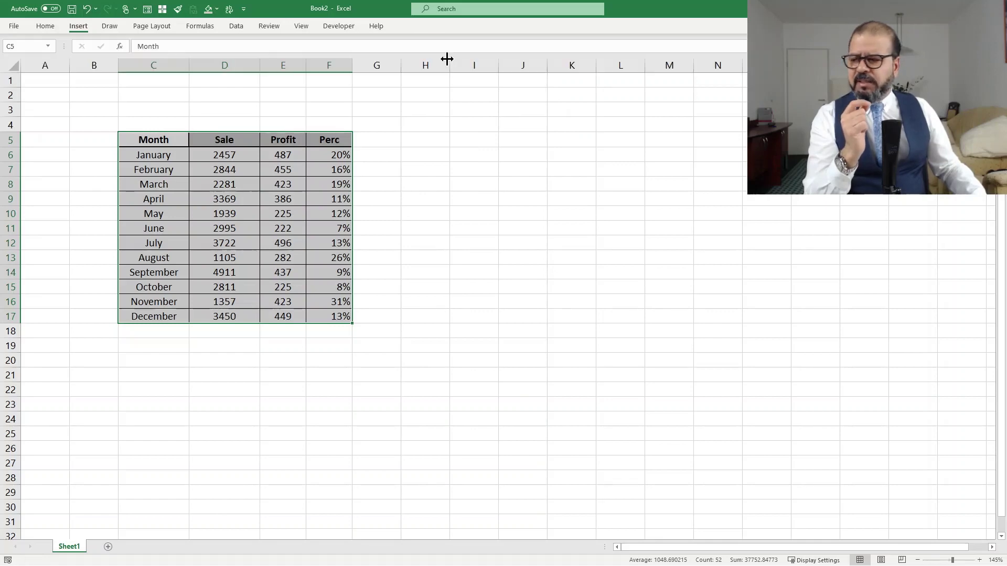
click(423, 153)
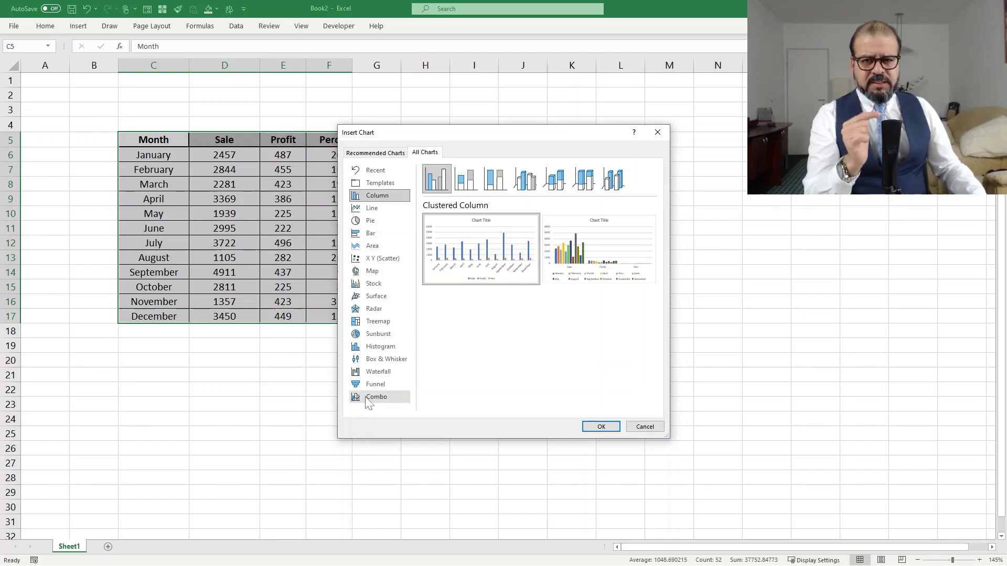
Choose the Combo chart type, keeping Sale as Clustered Column, then review Profit's chart type.
click(368, 399)
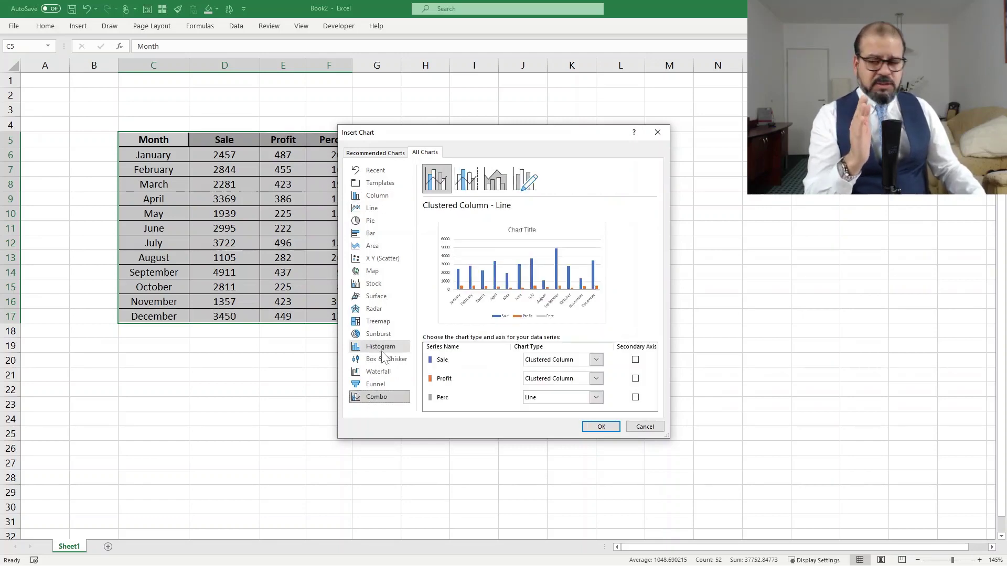
click(391, 157)
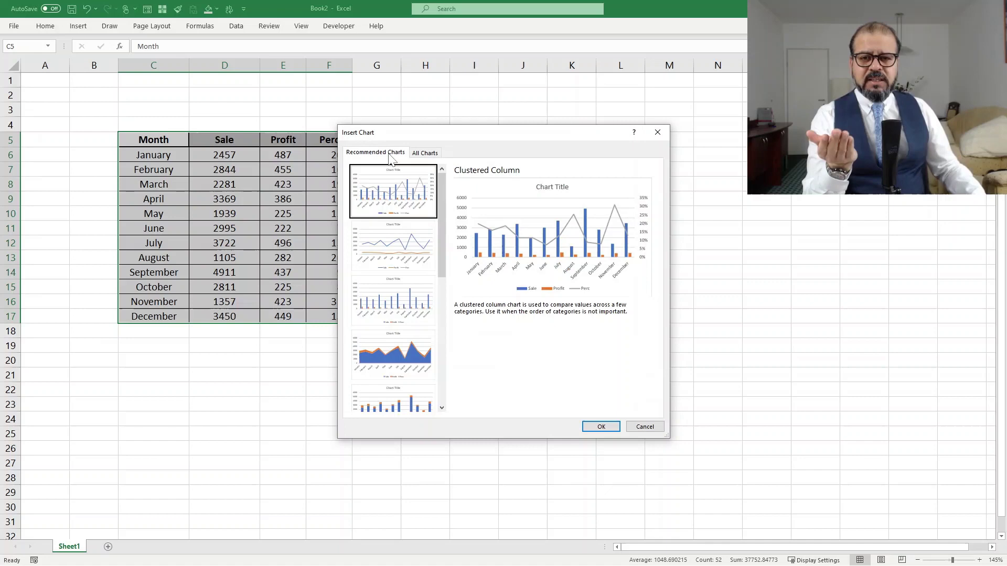
click(420, 155)
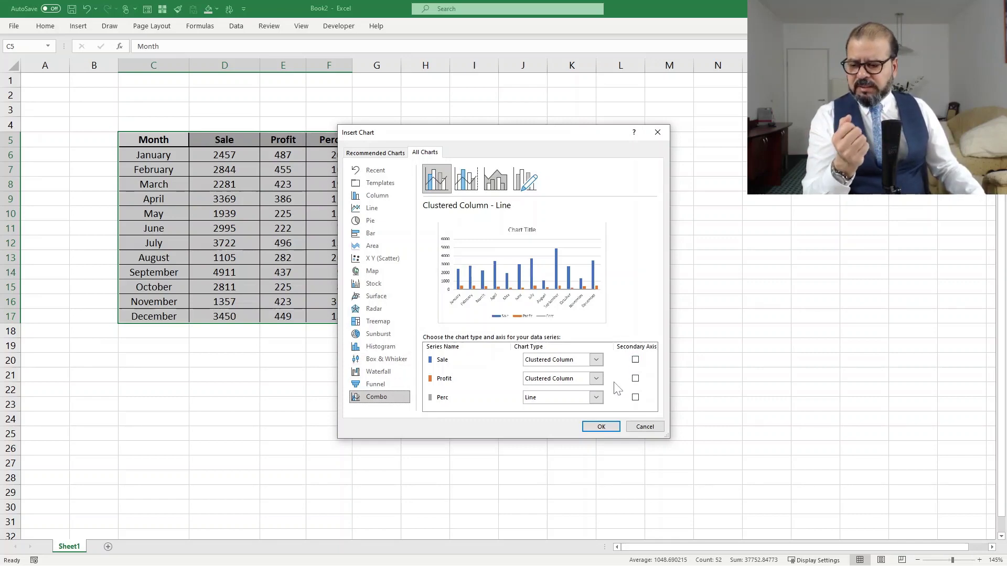
click(450, 361)
click(596, 360)
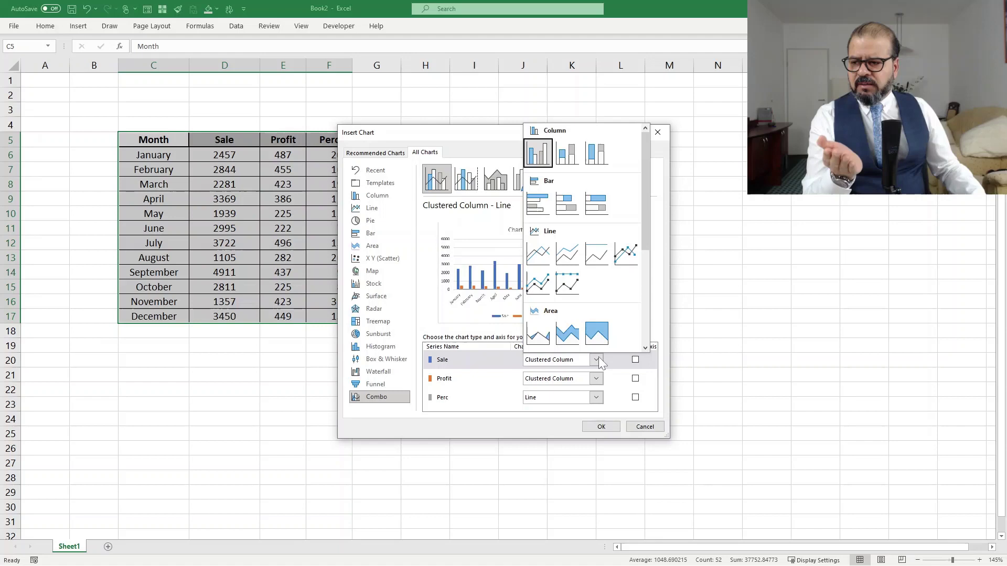
click(541, 162)
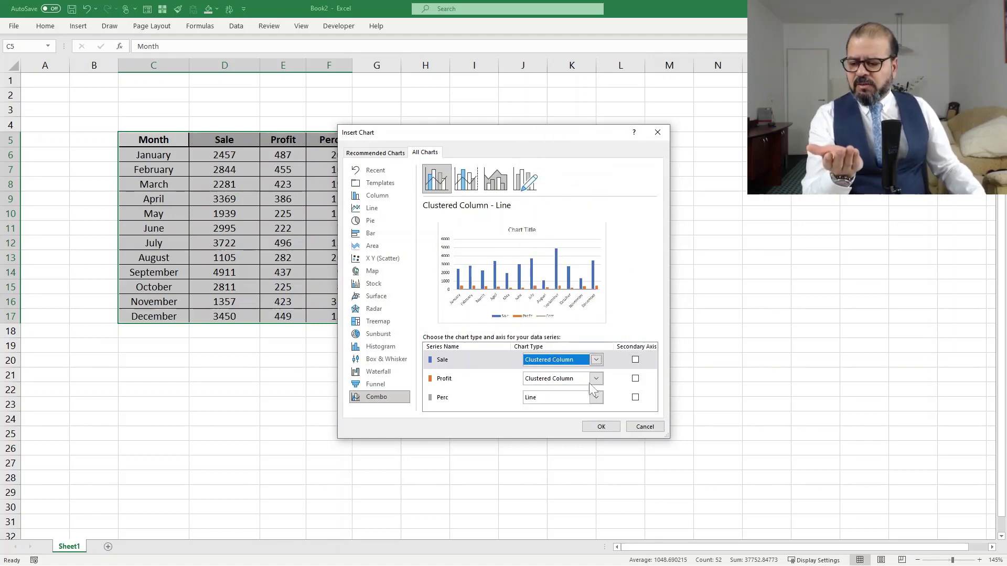
click(569, 381)
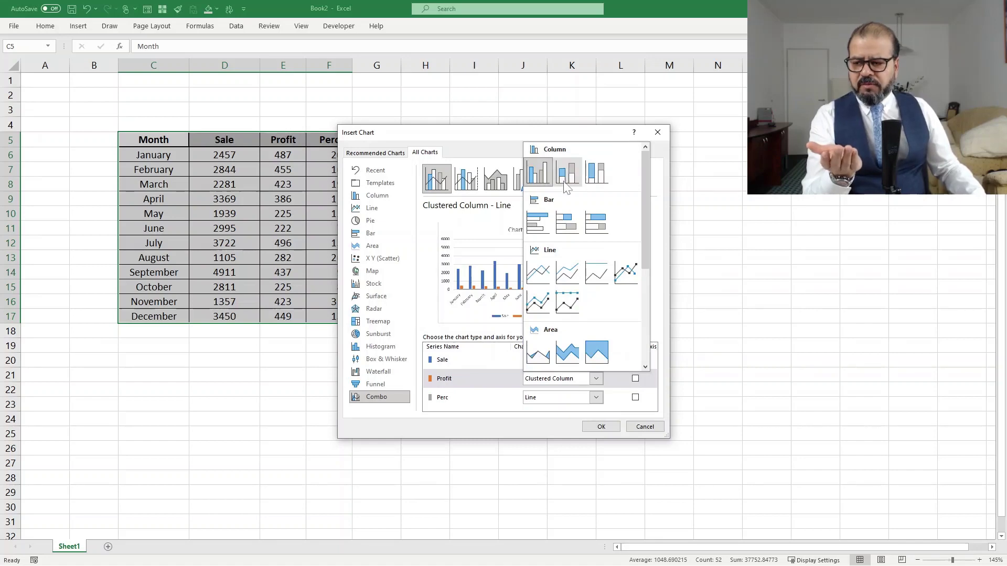
Set the Perc series to Line with Markers on the secondary axis.
click(464, 427)
click(551, 397)
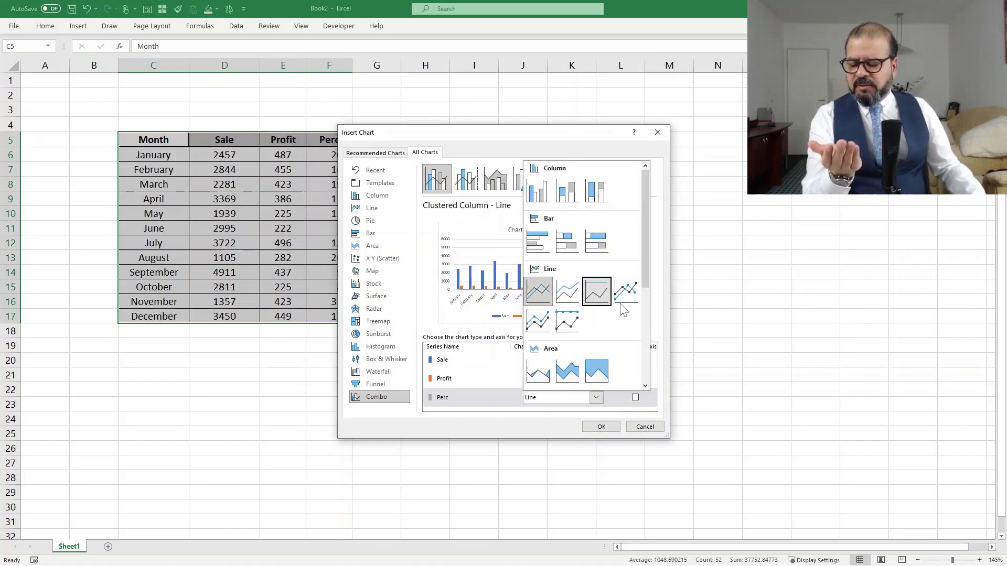
click(623, 298)
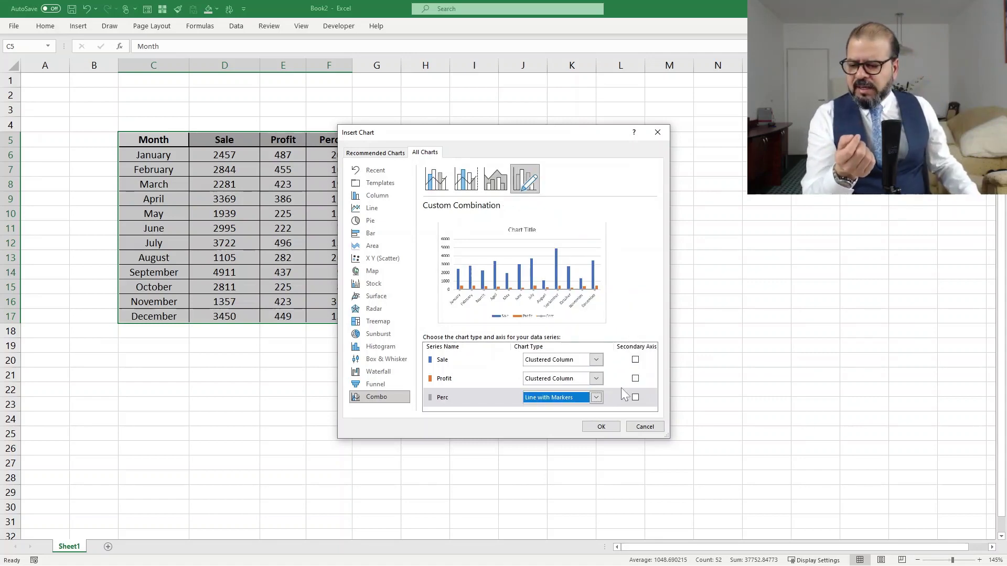
click(635, 399)
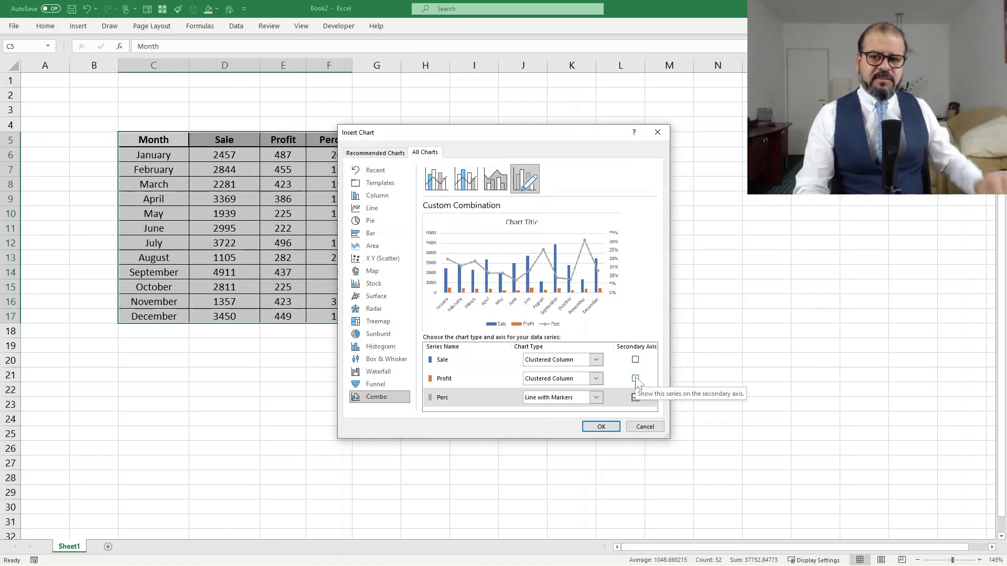
Insert the combo chart, enlarge it, and move it up toward row 3.
click(601, 426)
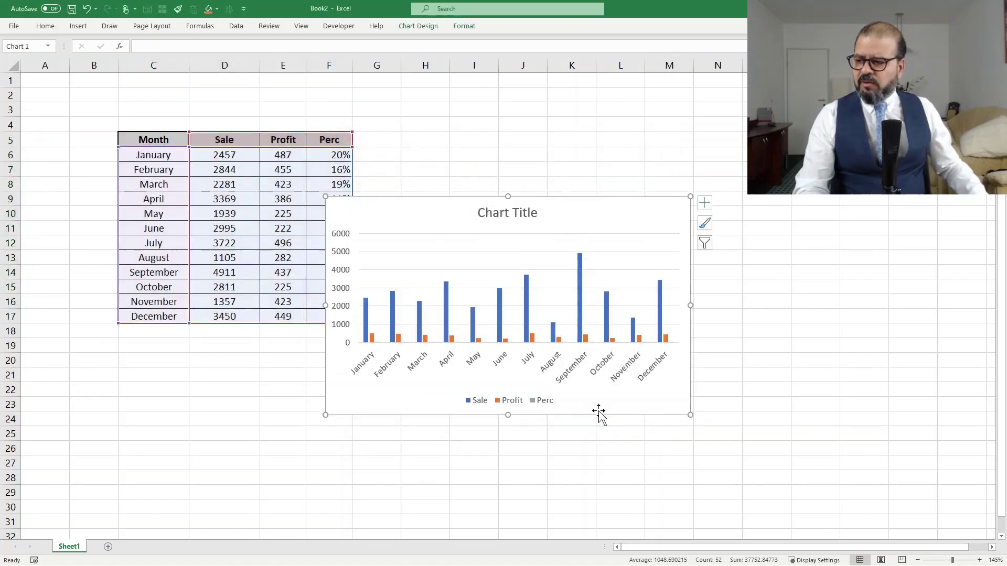
drag(690, 414, 830, 492)
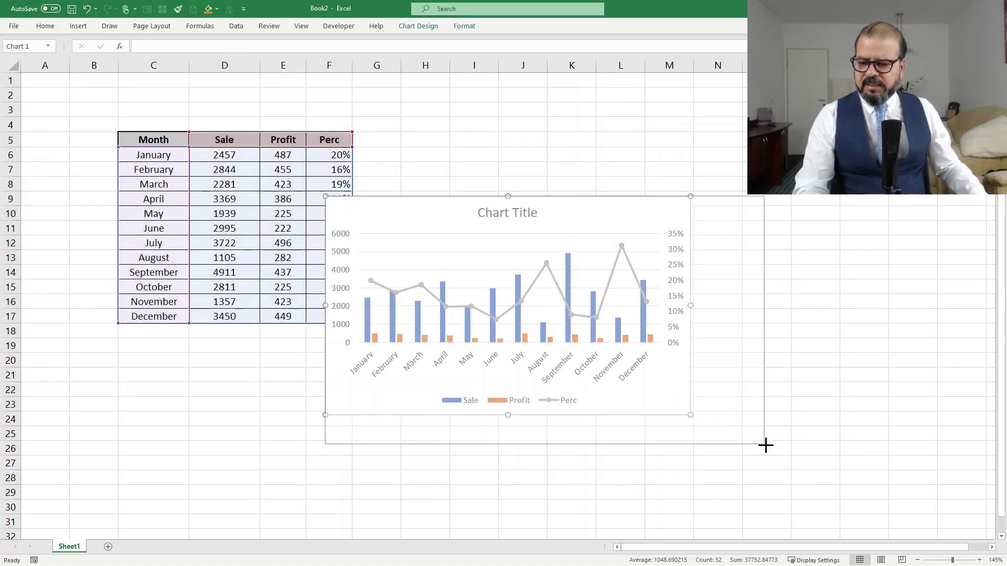
drag(624, 192, 537, 106)
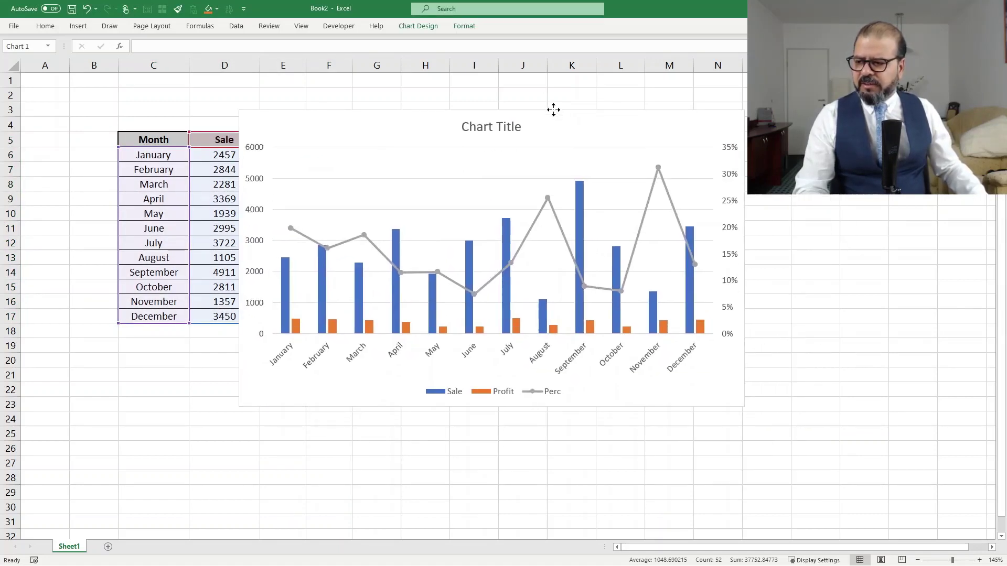
drag(743, 406, 809, 434)
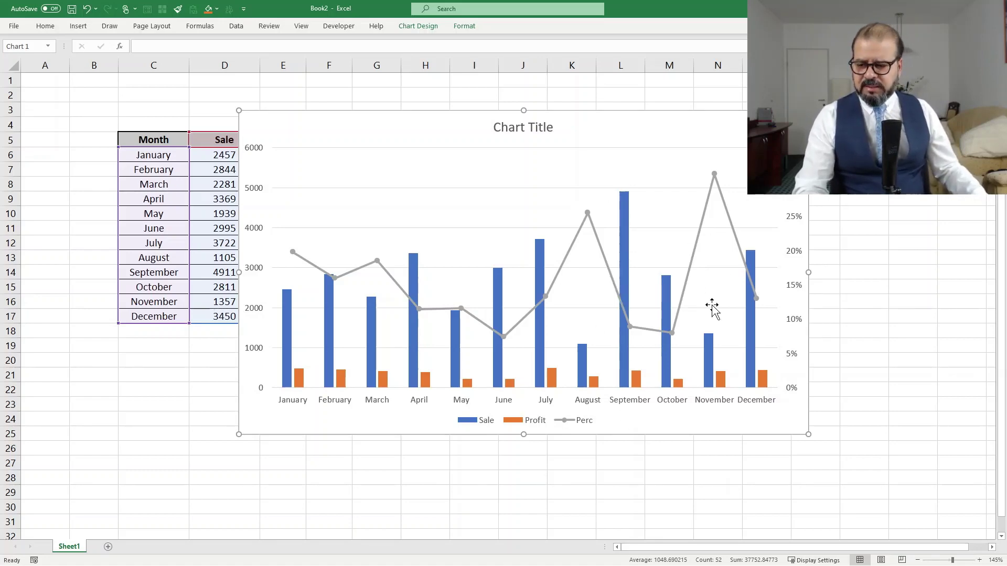
Give the Perc line's markers a red shape fill.
click(676, 327)
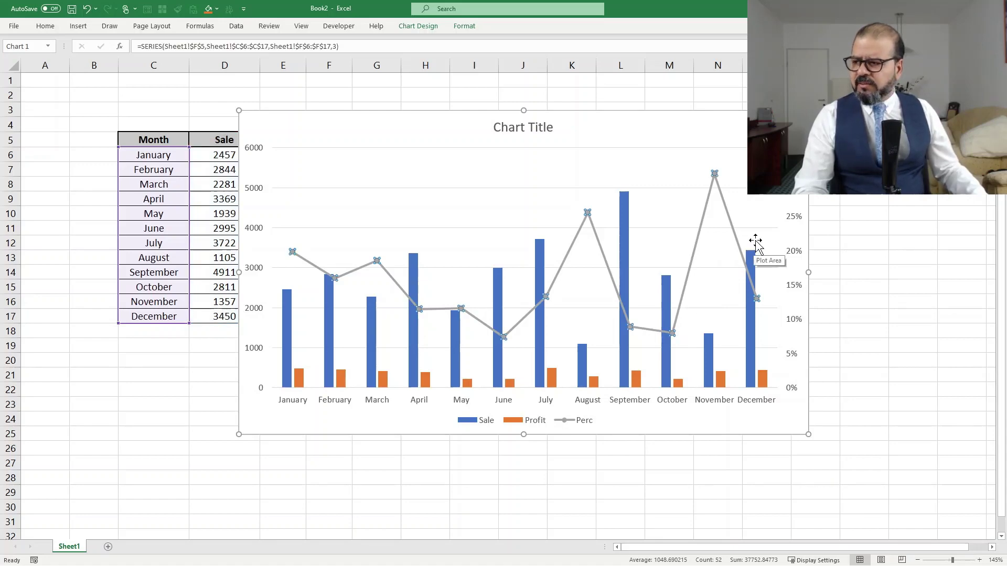
click(79, 26)
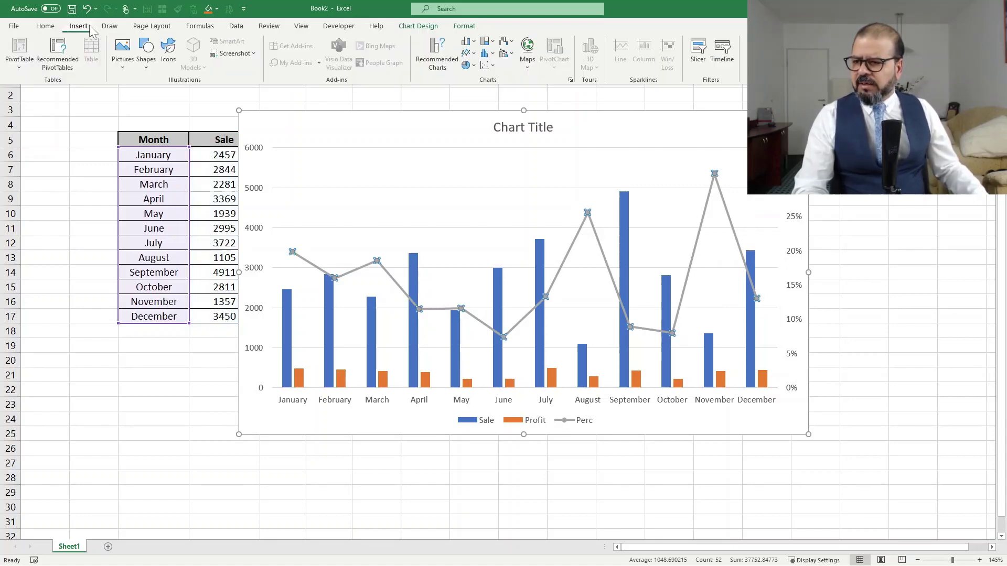
click(463, 27)
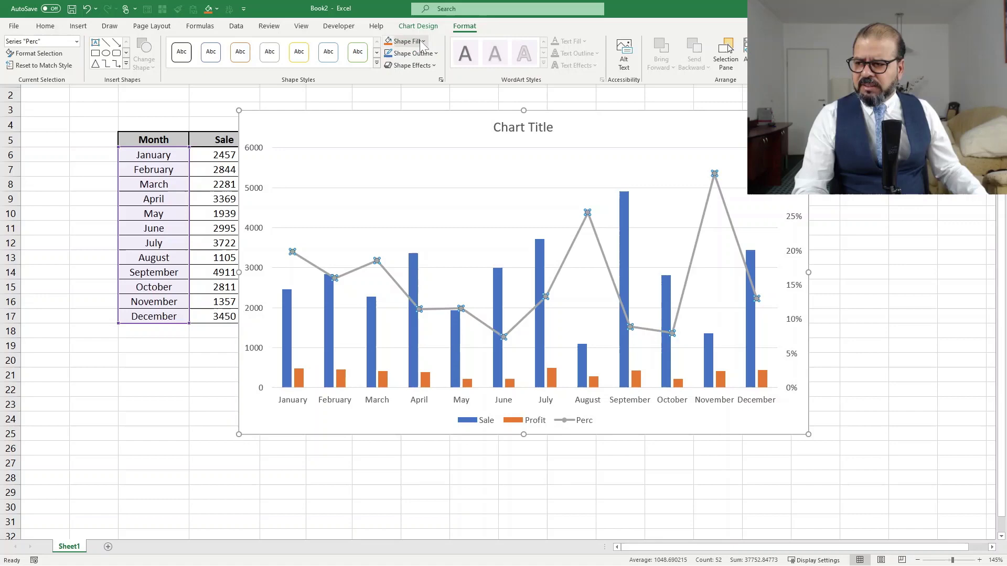
click(406, 42)
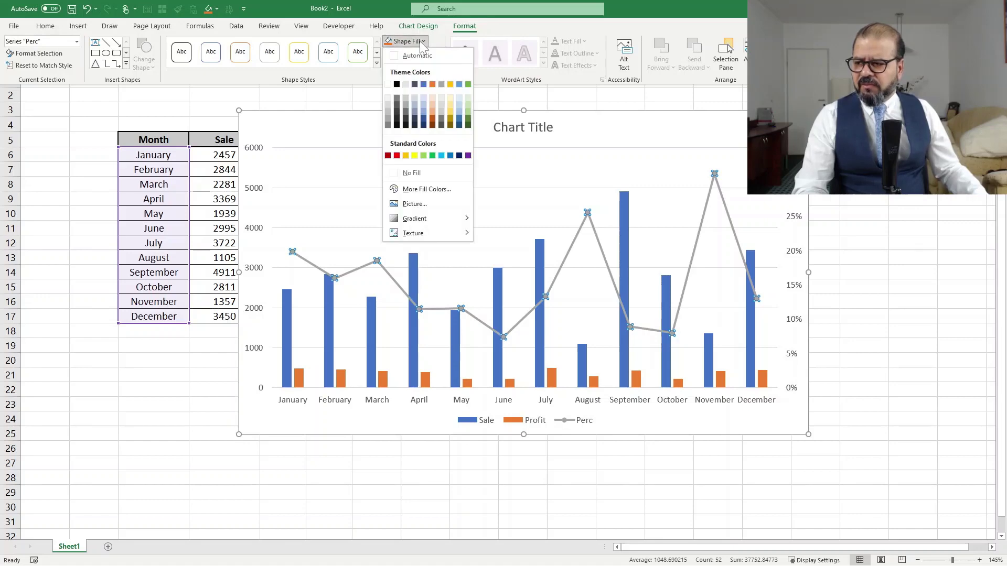
click(397, 155)
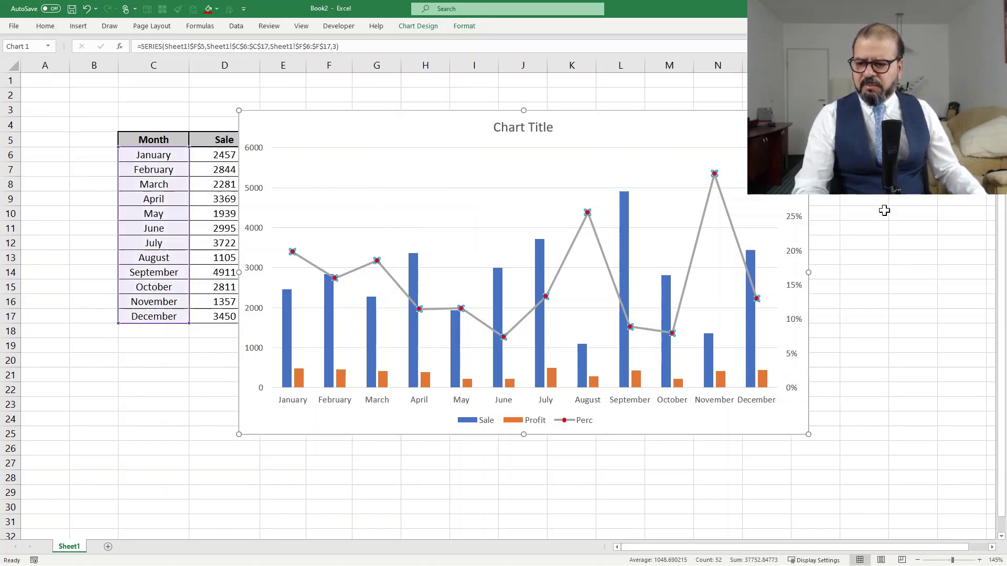
click(822, 243)
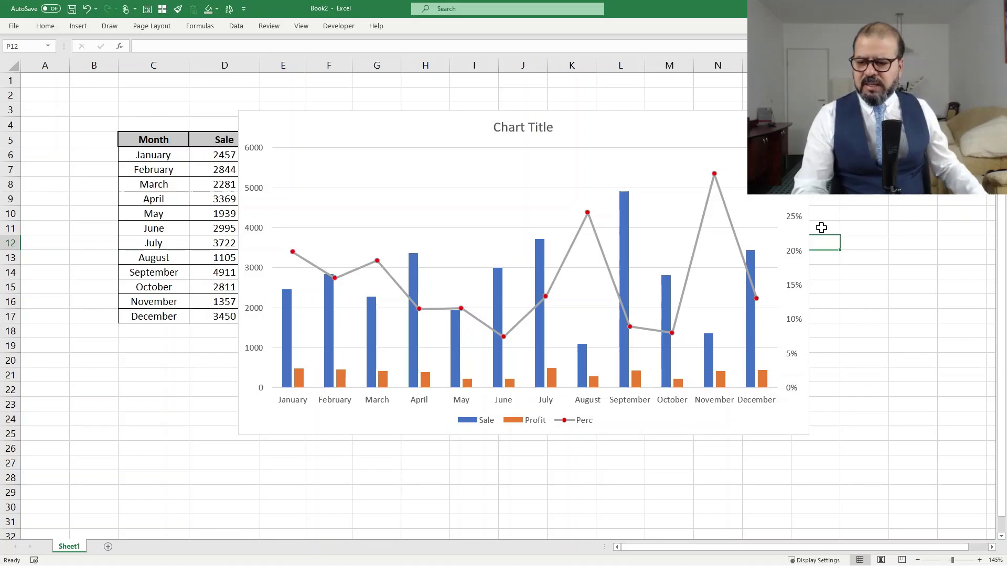
Add data labels to the Perc series showing each point's percentage.
click(715, 175)
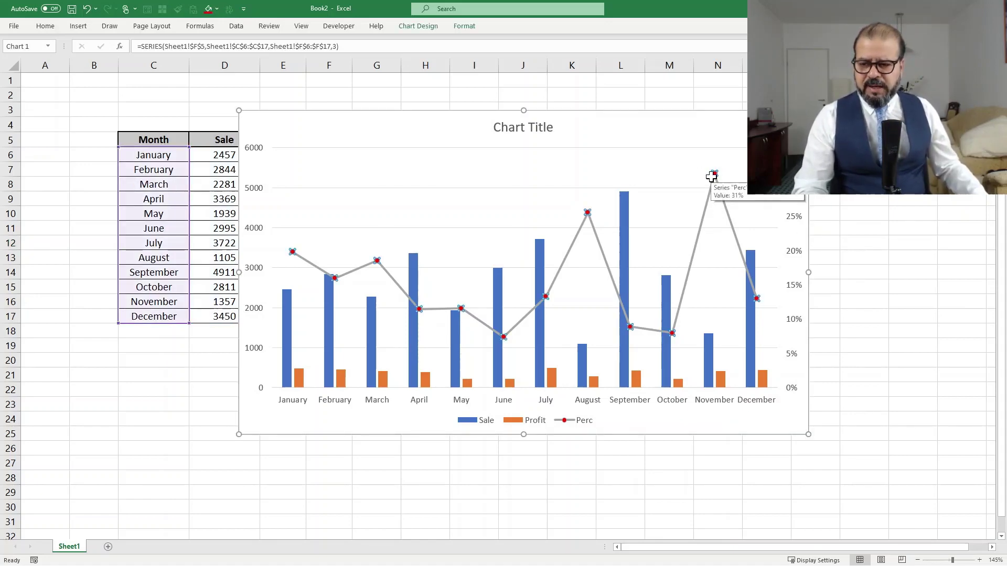
right_click(713, 176)
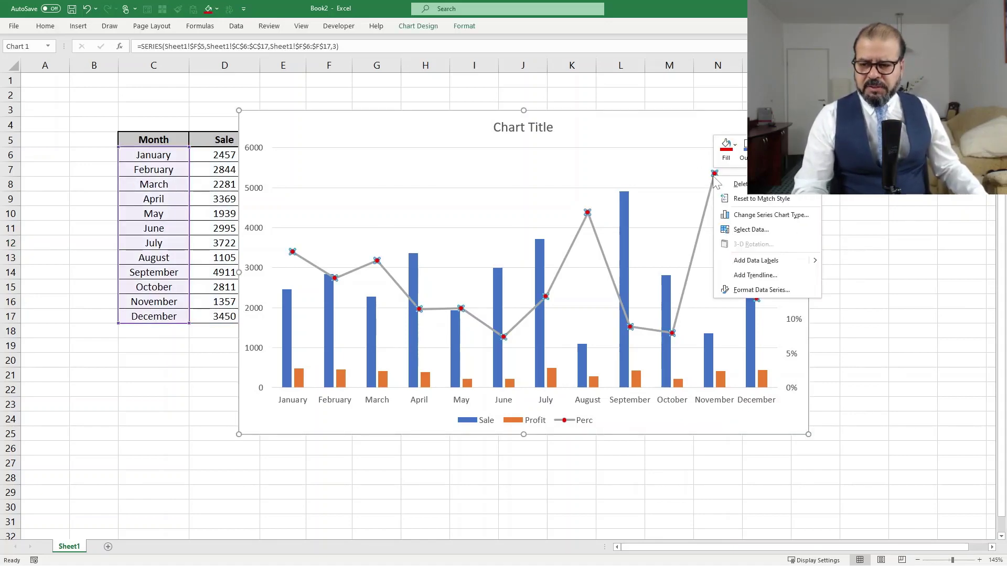
click(767, 264)
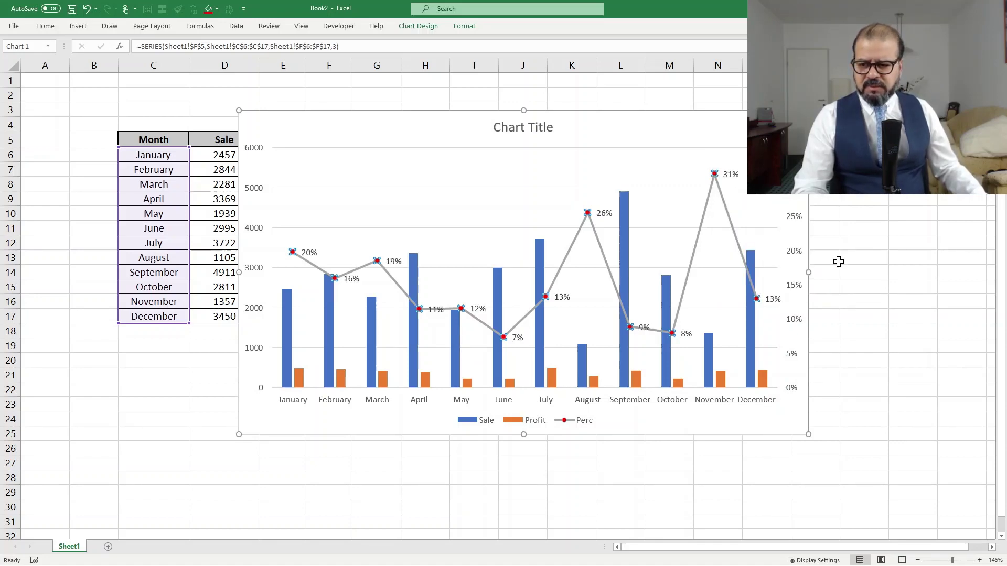
click(872, 260)
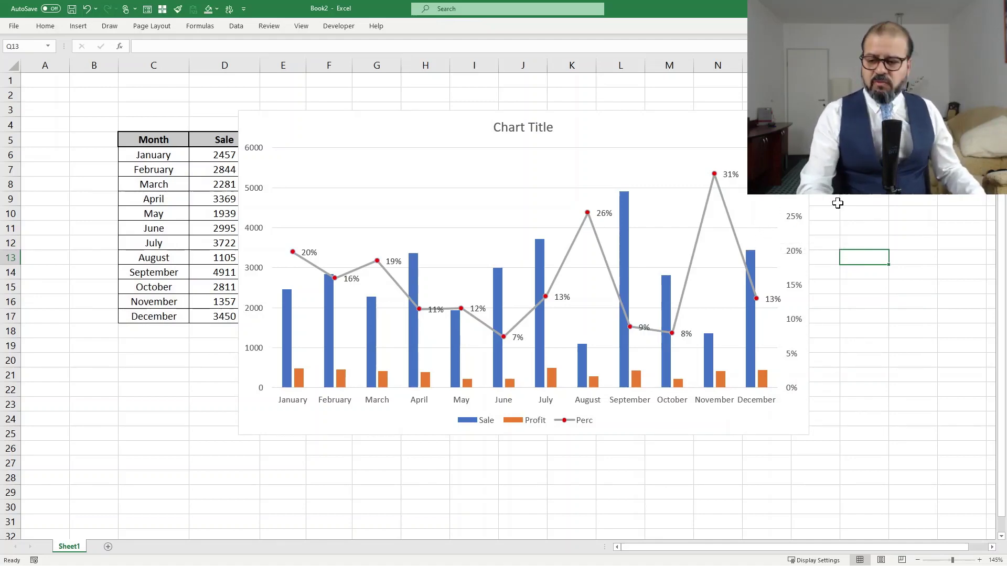
Undo the Perc data labels, then reselect the Perc series and its November point.
key(ctrl+z)
click(824, 317)
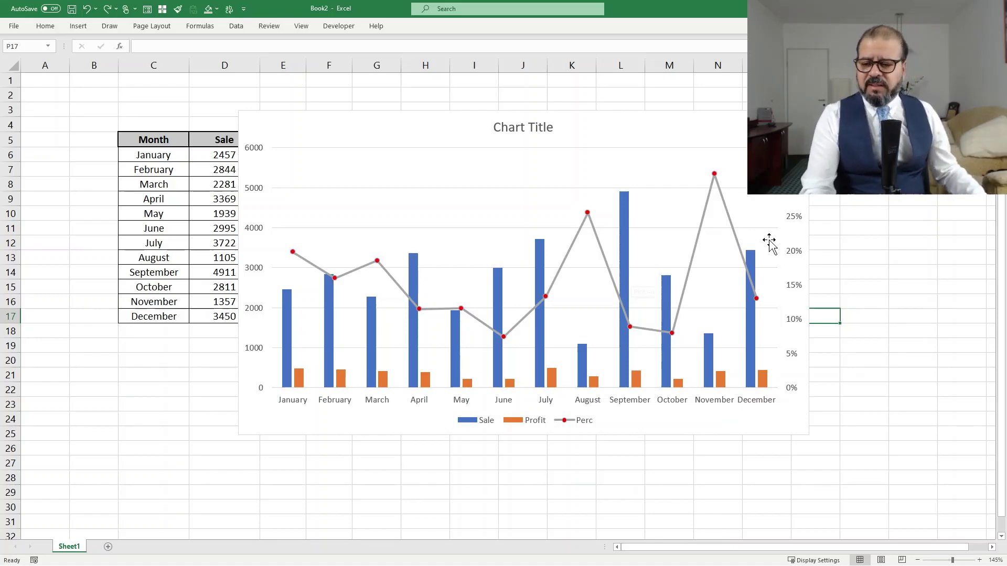
click(710, 213)
click(705, 225)
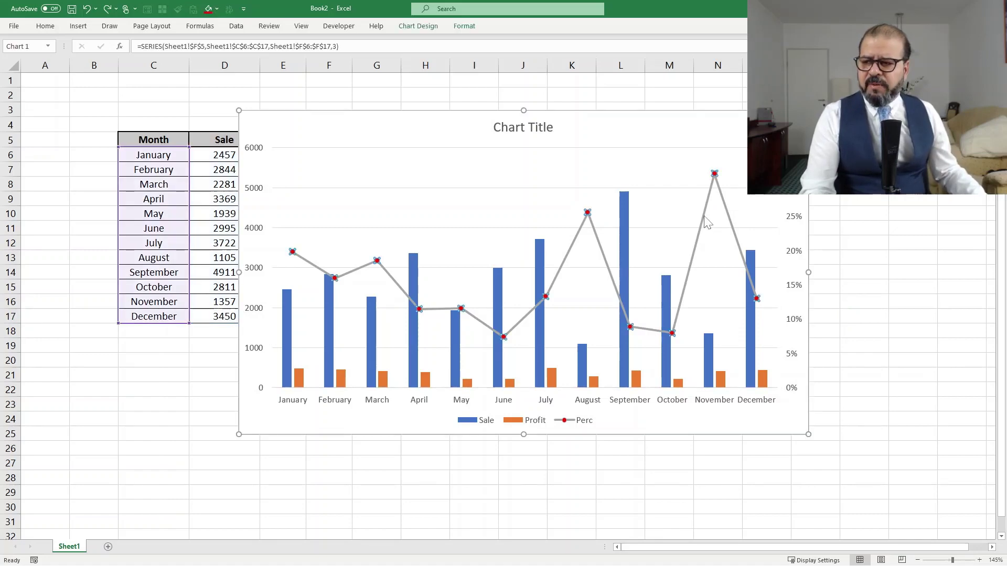